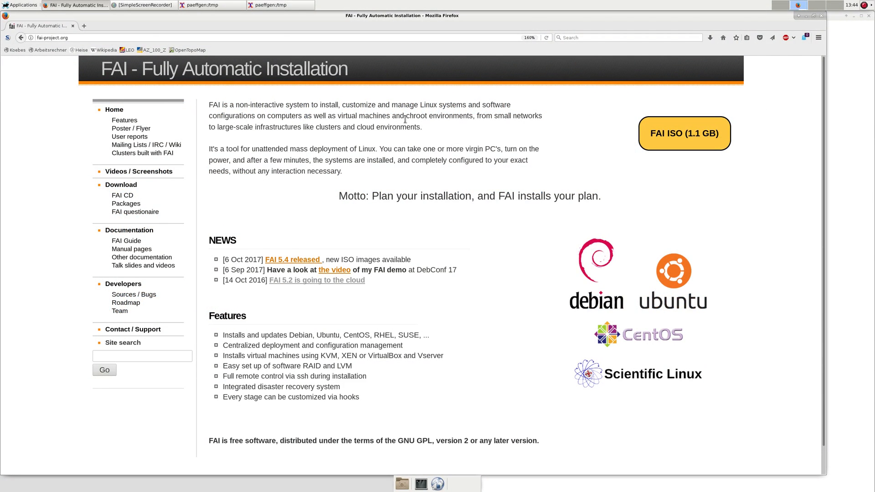
# View /tmp/fai-guide.text in less, jump to the cross-architecture section and select its apt install line
pyautogui.click(202, 5)
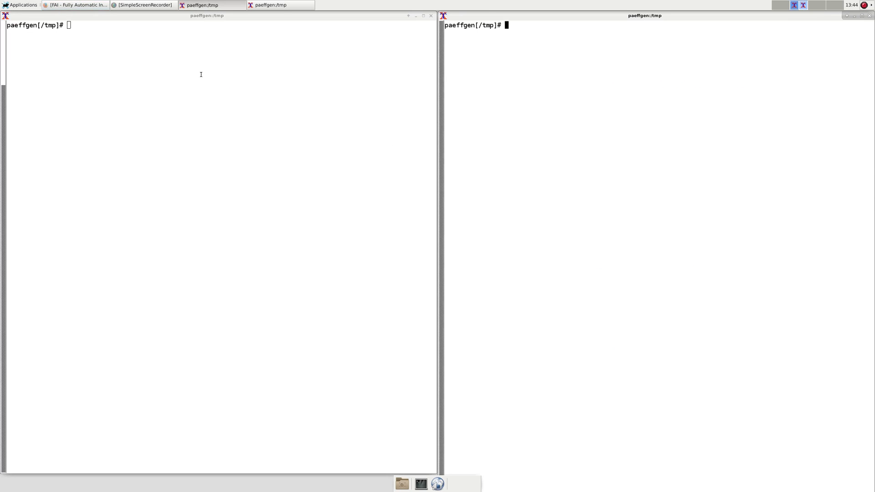
pyautogui.write('less ')
pyautogui.write('/tmp/fai-guide.text')
pyautogui.press('Return')
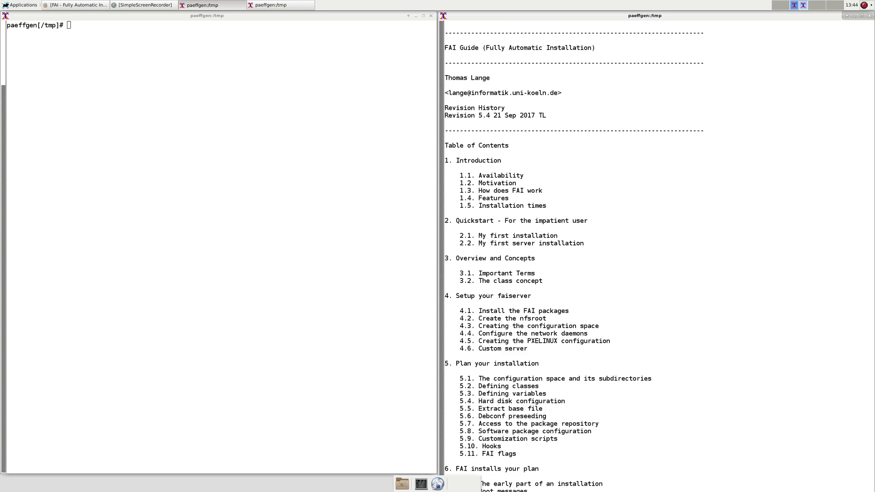
pyautogui.write('/cross')
pyautogui.press('Return')
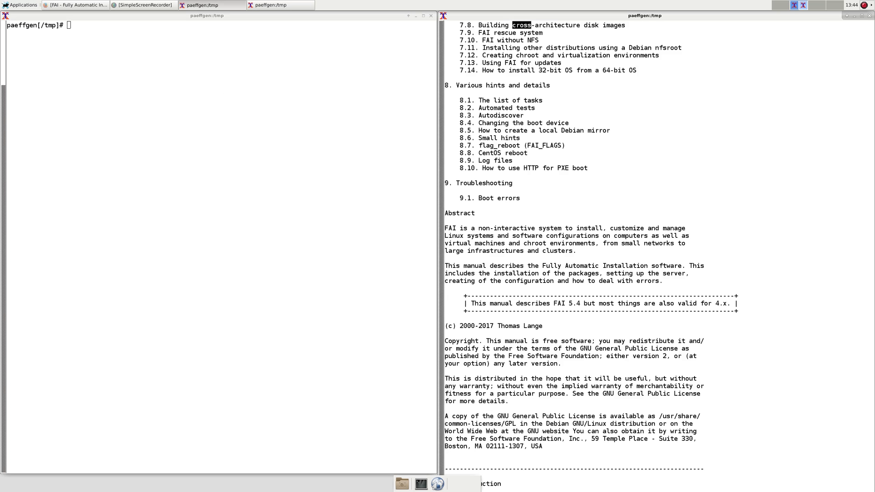
pyautogui.press('n')
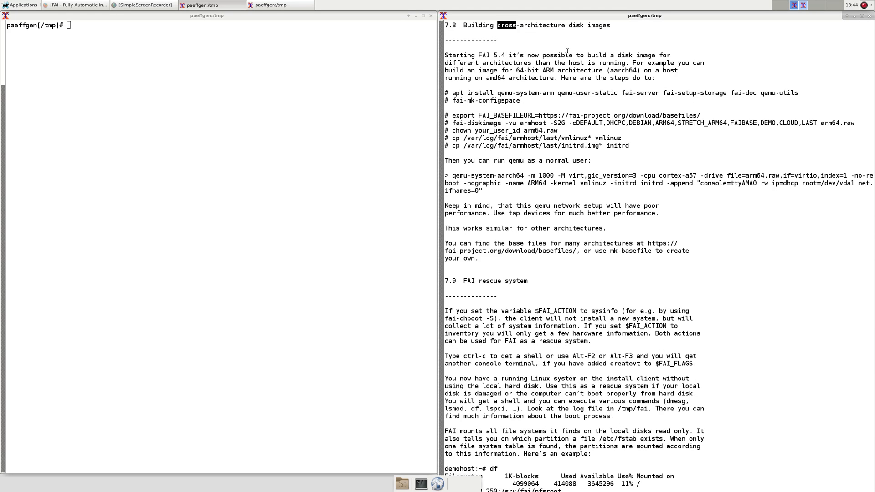
pyautogui.moveTo(452, 92); pyautogui.dragTo(801, 92)
pyautogui.hotkey('ctrl', 'c')
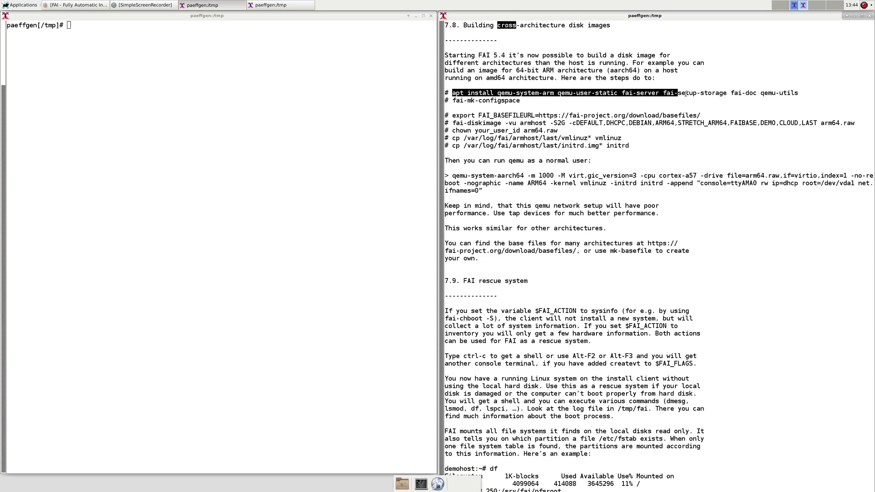
# Paste and run the guide's apt install of QEMU and FAI packages, confirm with Y, then clear the terminal
pyautogui.click(325, 94)
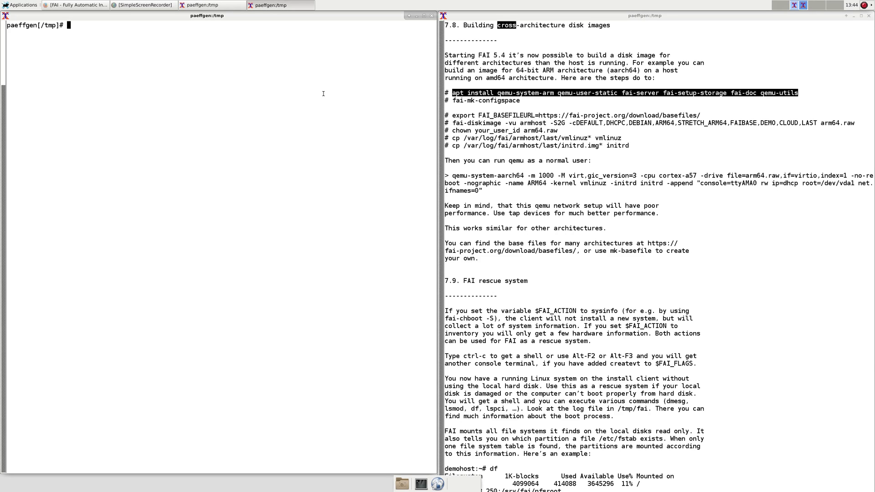
pyautogui.middleClick(323, 94)
pyautogui.press('Return')
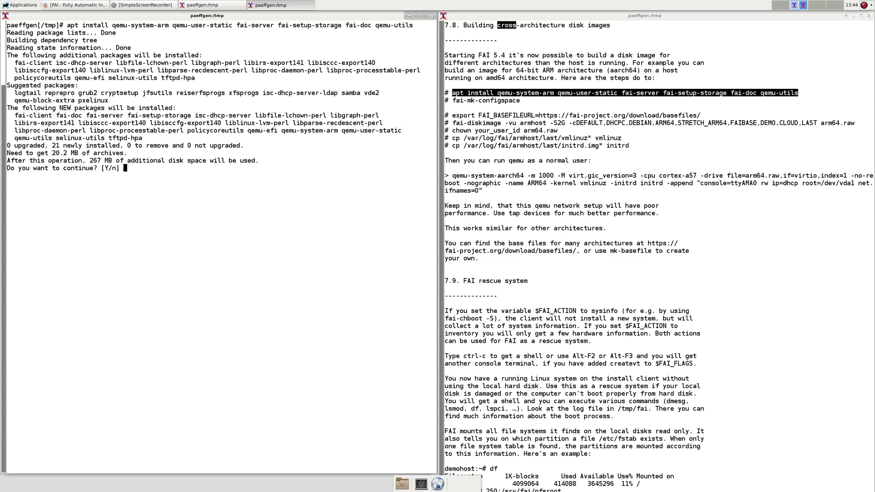
pyautogui.press('Return')
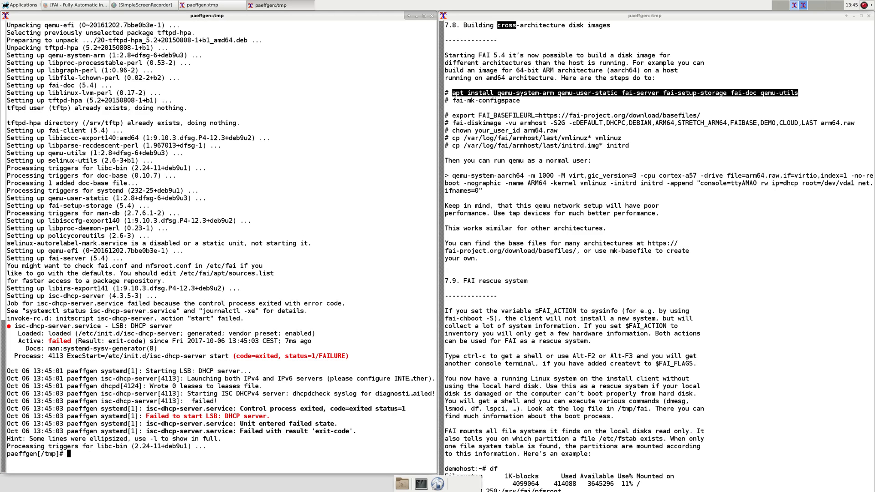
pyautogui.hotkey('ctrl', 'l')
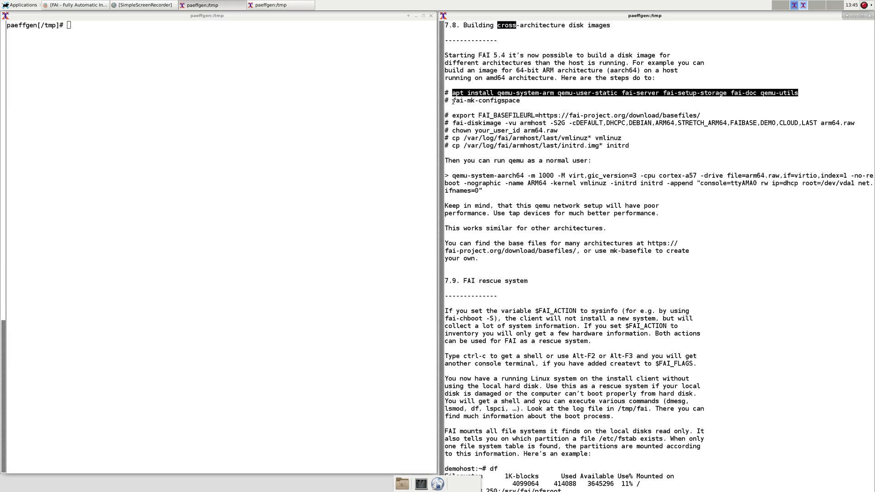
# Run fai-mk-configspace from the guide to create the config space in /srv/fai/config
pyautogui.moveTo(452, 100); pyautogui.dragTo(868, 100)
pyautogui.click(167, 95)
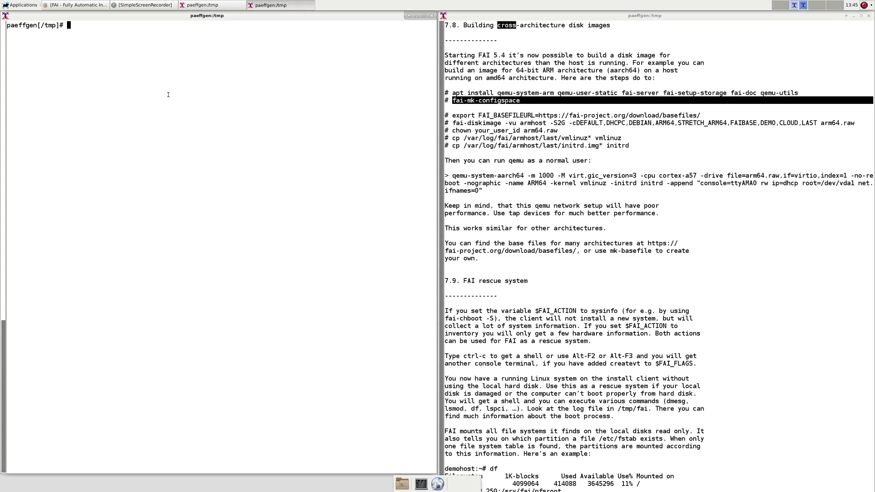
pyautogui.middleClick(168, 95)
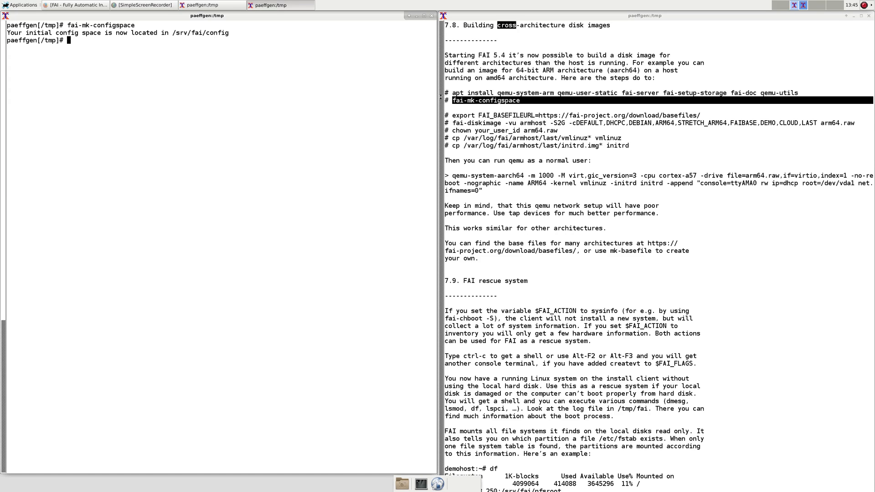
# Run the guide's export FAI_BASEFILEURL line to set the base-file download URL
pyautogui.click(642, 15)
pyautogui.moveTo(453, 115); pyautogui.dragTo(868, 115)
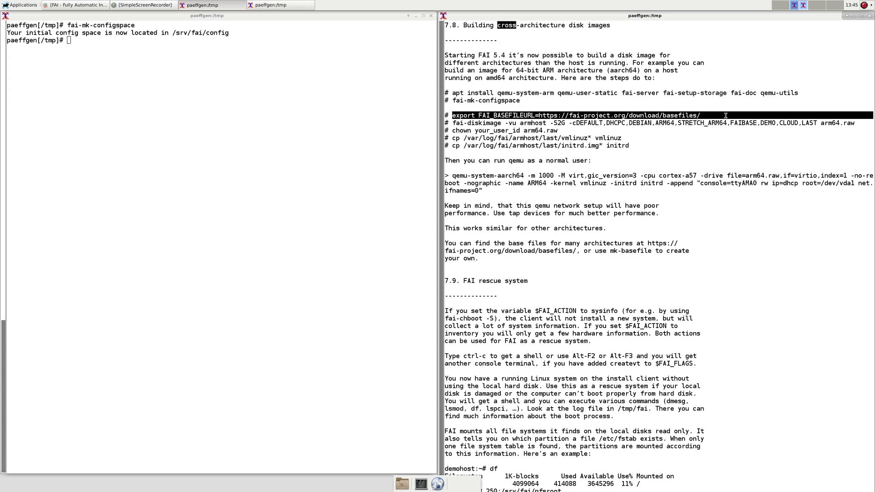
pyautogui.click(150, 115)
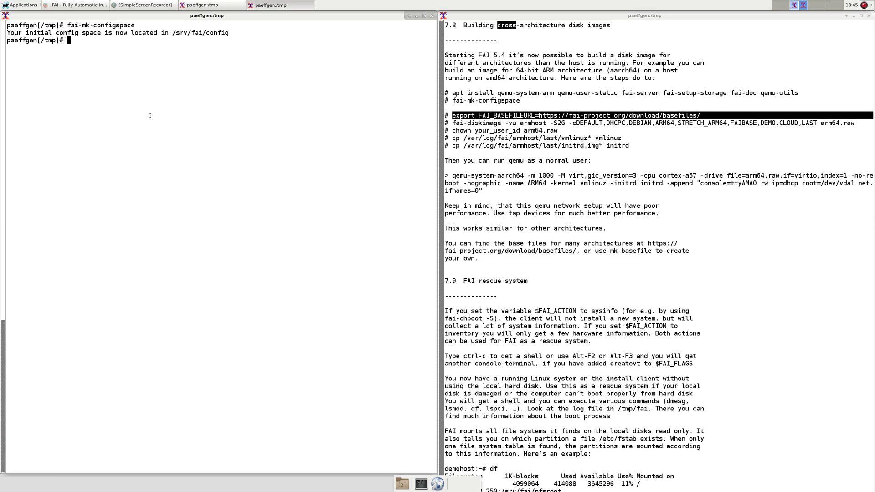
pyautogui.middleClick(150, 116)
pyautogui.click(478, 157)
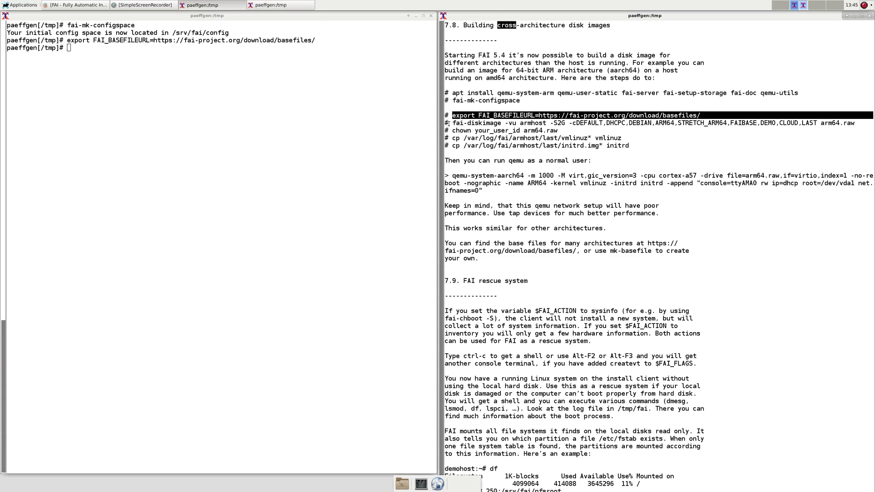
# Run the guide's fai-diskimage command to build the 2G ARM64 image arm64.raw
pyautogui.moveTo(453, 122); pyautogui.dragTo(855, 123)
pyautogui.hotkey('ctrl', 'c')
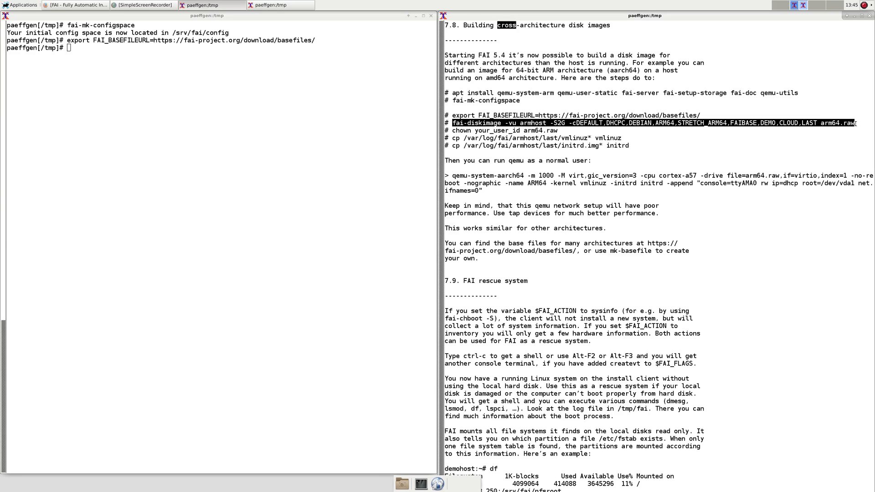
pyautogui.click(195, 129)
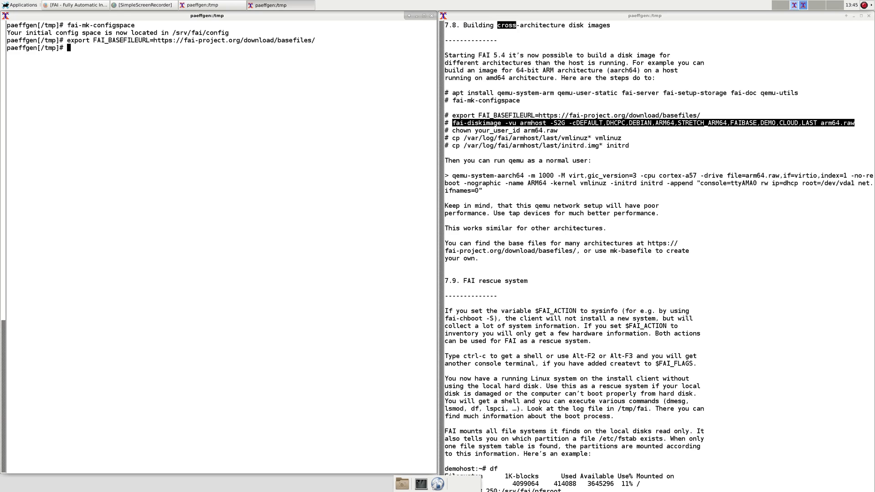
pyautogui.middleClick(182, 127)
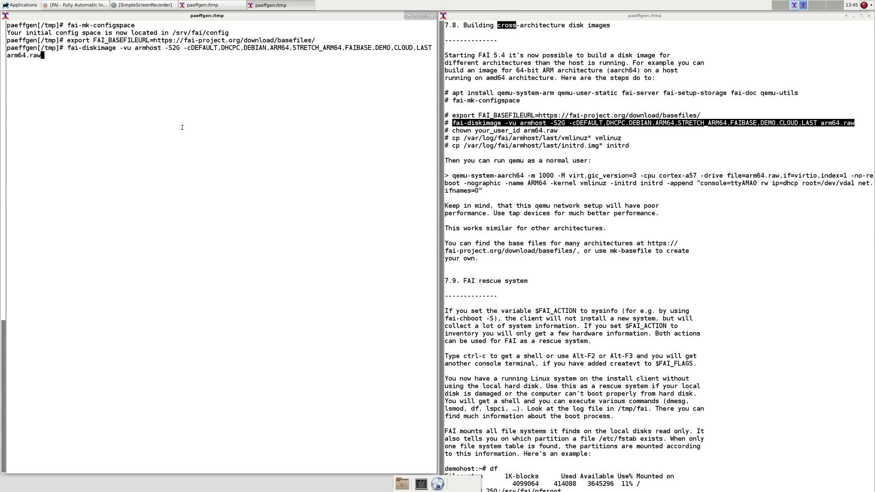
pyautogui.press('Return')
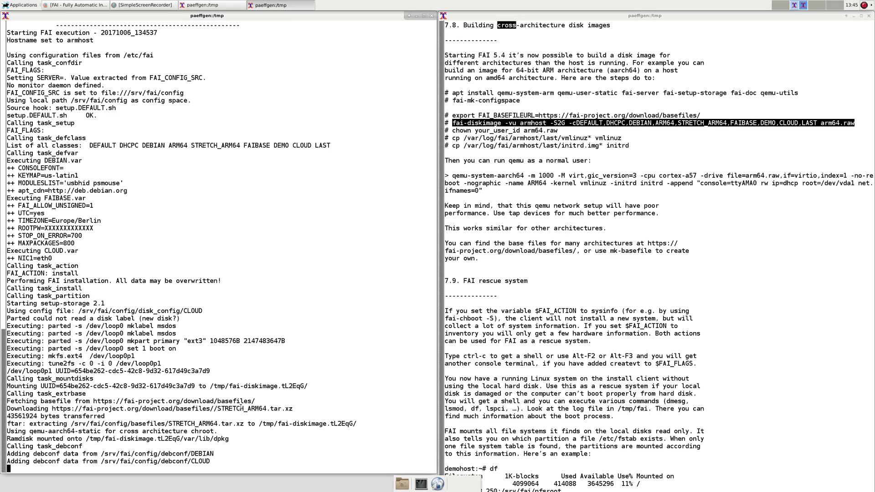
# Watch the build finish, highlighting the STRETCH_ARM64.tar.xz base file and arm64 initrd names
pyautogui.doubleClick(243, 408)
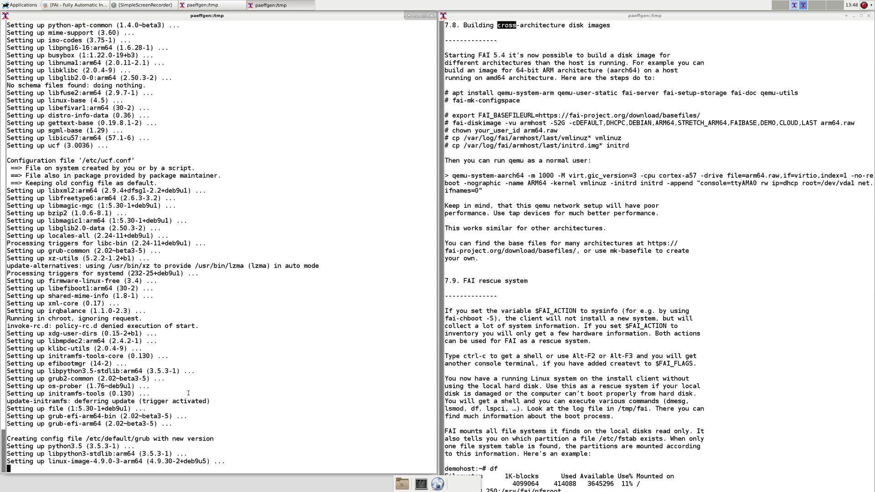
pyautogui.moveTo(138, 461); pyautogui.dragTo(229, 461)
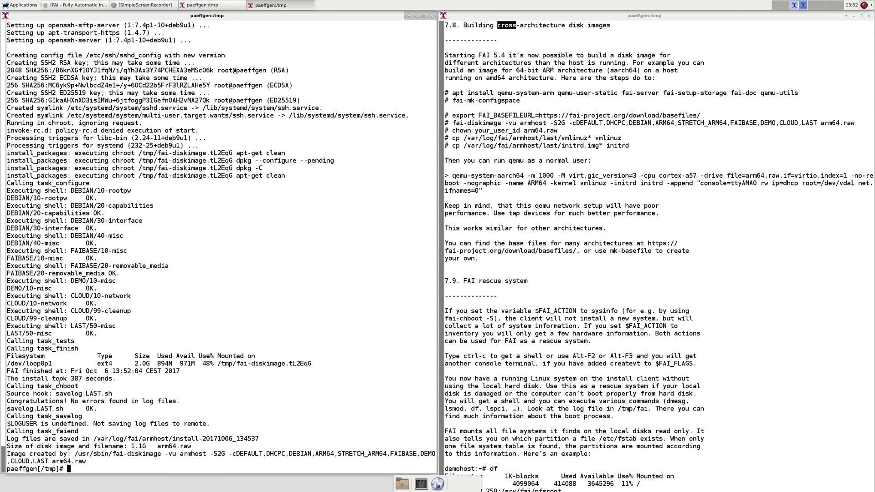
pyautogui.tripleClick(45, 378)
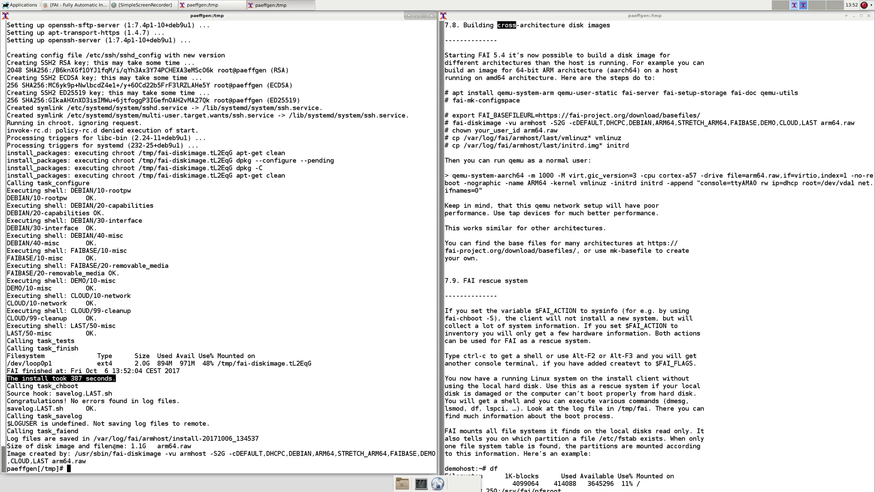
pyautogui.tripleClick(115, 447)
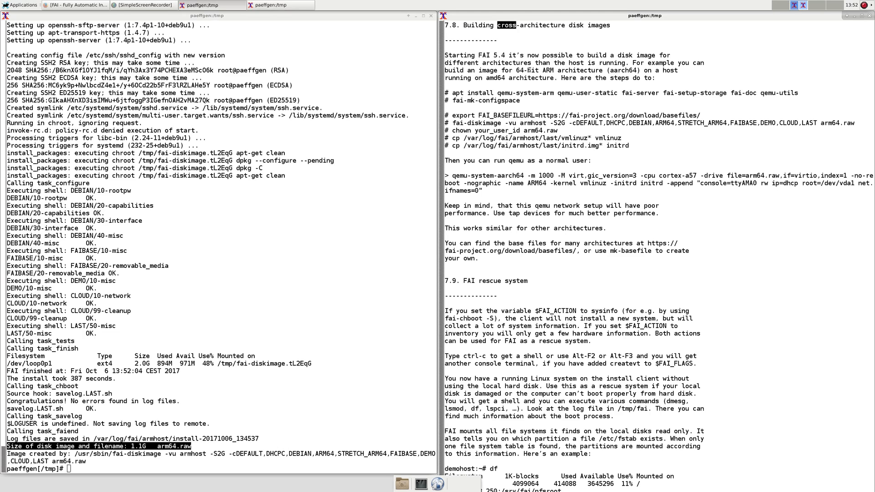
# Chown arm64.raw to a regular user and copy the ARM64 kernel to vmlinuz
pyautogui.click(343, 233)
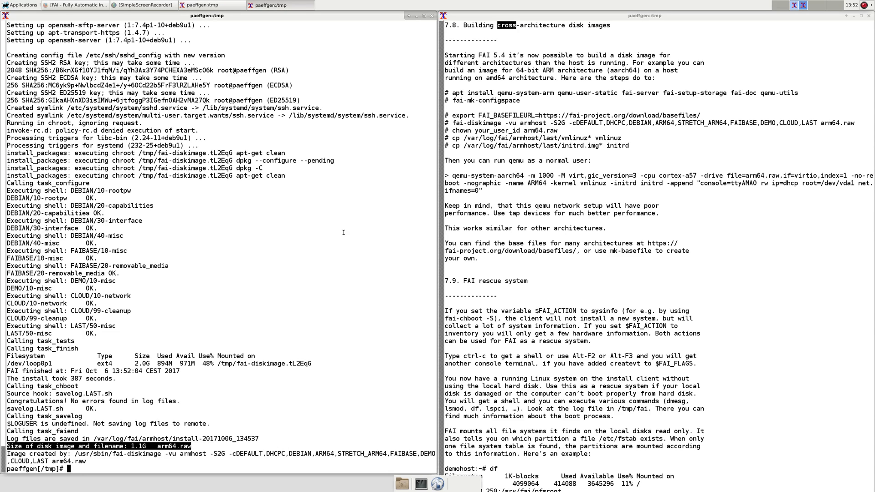
pyautogui.write('chown la')
pyautogui.write('nge arm64.raw')
pyautogui.press('Return')
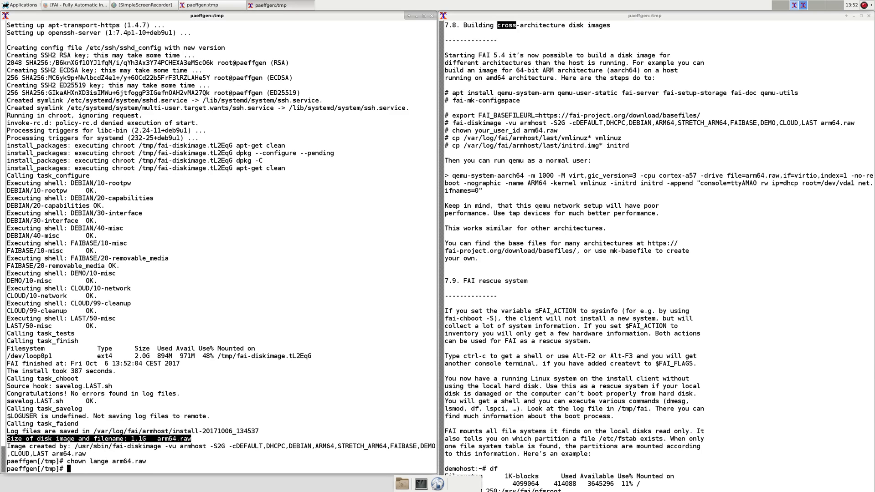
pyautogui.moveTo(453, 138); pyautogui.dragTo(621, 138)
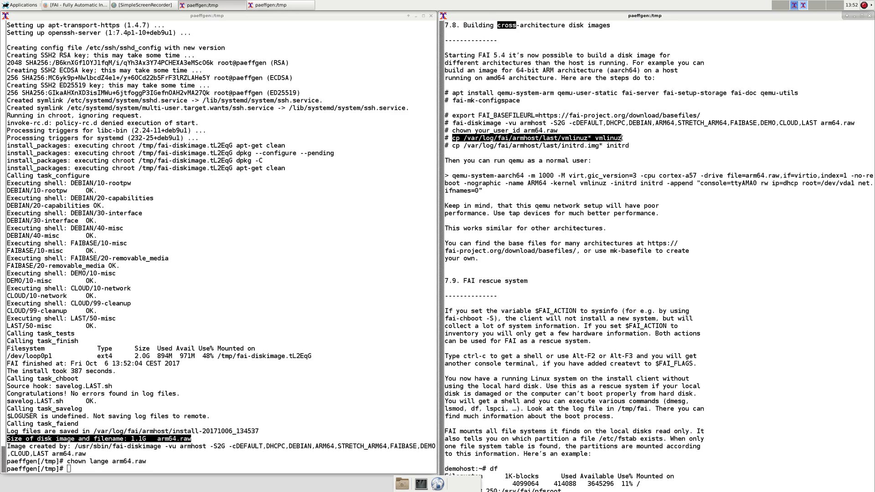
pyautogui.middleClick(114, 334)
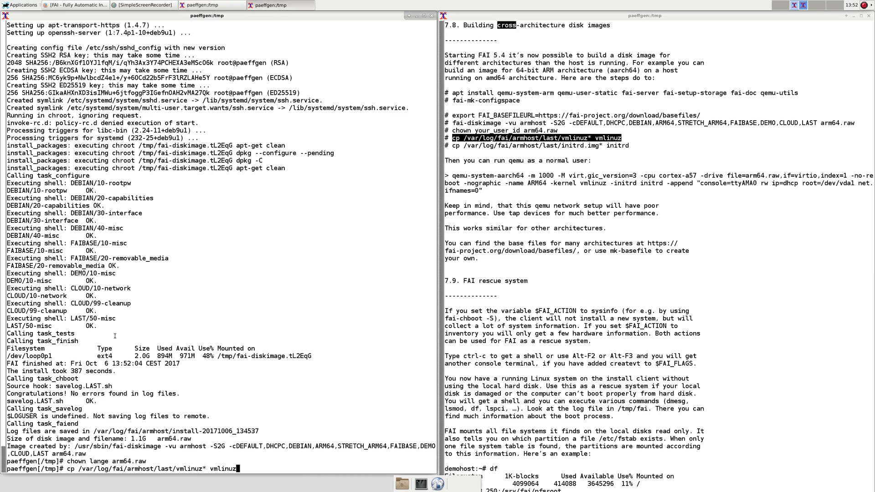
pyautogui.press('Return')
# Paste the guide's initrd copy command at the prompt
pyautogui.moveTo(452, 145); pyautogui.dragTo(628, 146)
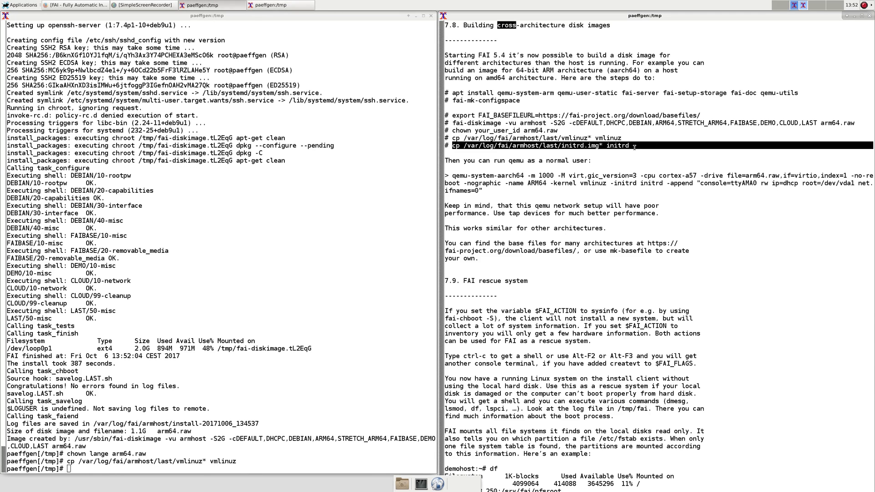
pyautogui.middleClick(225, 293)
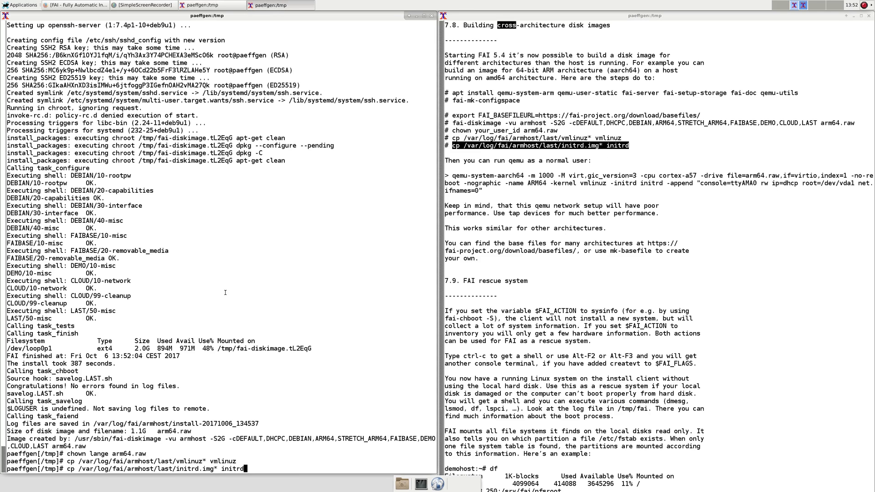
# Copy the initrd, then paste the qemu-system-aarch64 command, highlighting arm64.raw and the kernel boot parameters
pyautogui.press('Return')
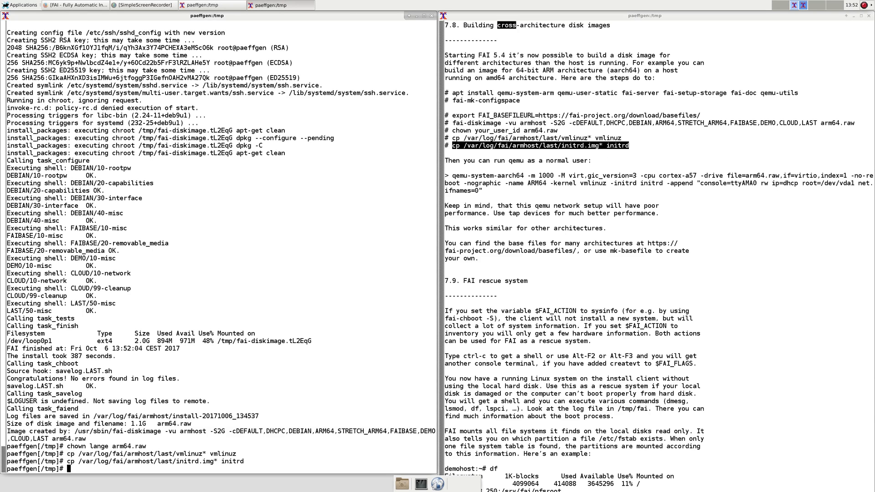
pyautogui.moveTo(452, 176); pyautogui.dragTo(485, 190)
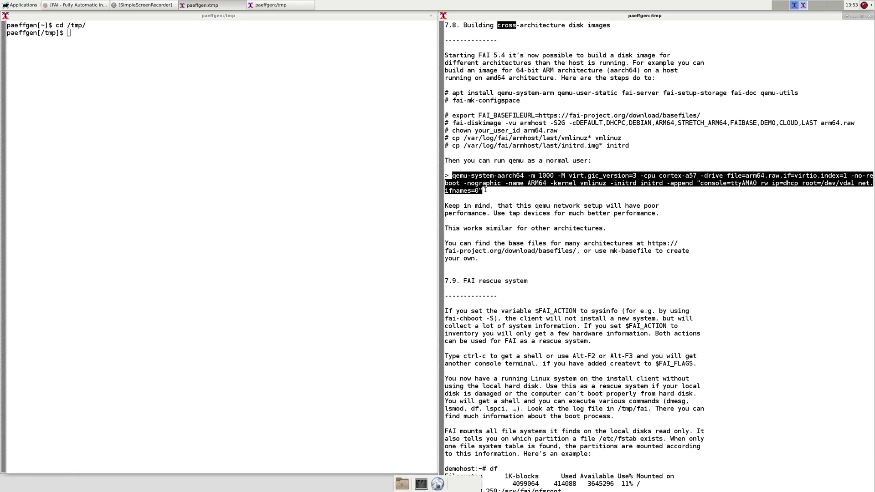
pyautogui.click(225, 175)
pyautogui.hotkey('ctrl', 'l')
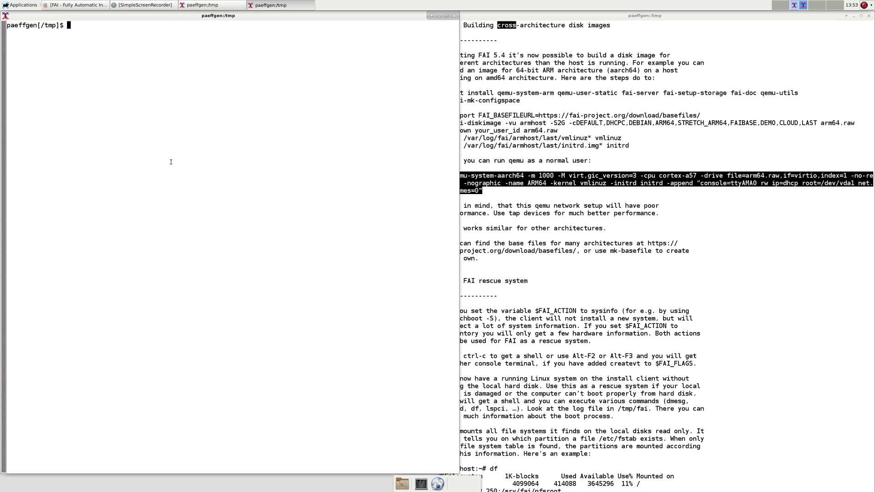
pyautogui.middleClick(171, 161)
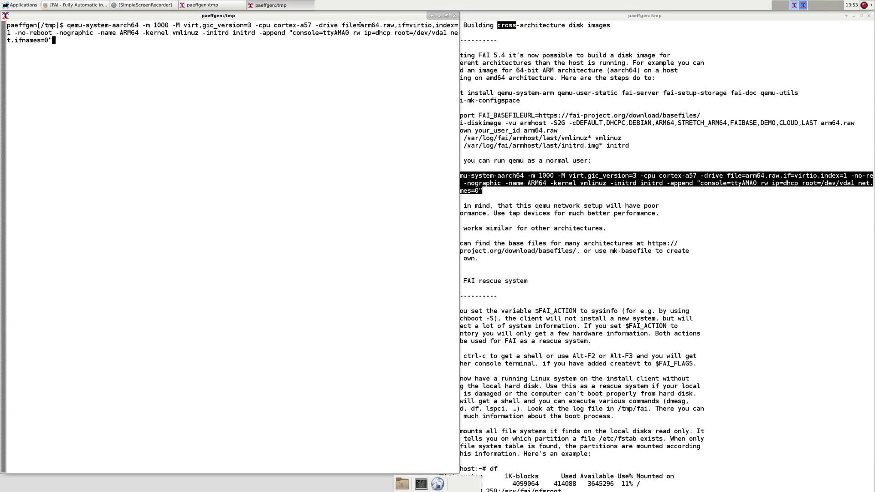
pyautogui.moveTo(360, 26); pyautogui.dragTo(394, 25)
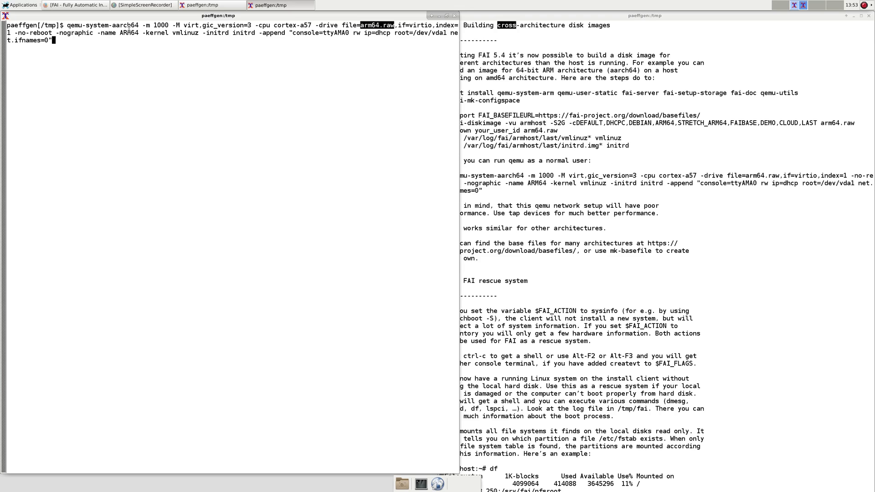
pyautogui.moveTo(143, 33)
pyautogui.mouseDown()
pyautogui.moveTo(296, 33)
pyautogui.moveTo(54, 41)
pyautogui.mouseUp()
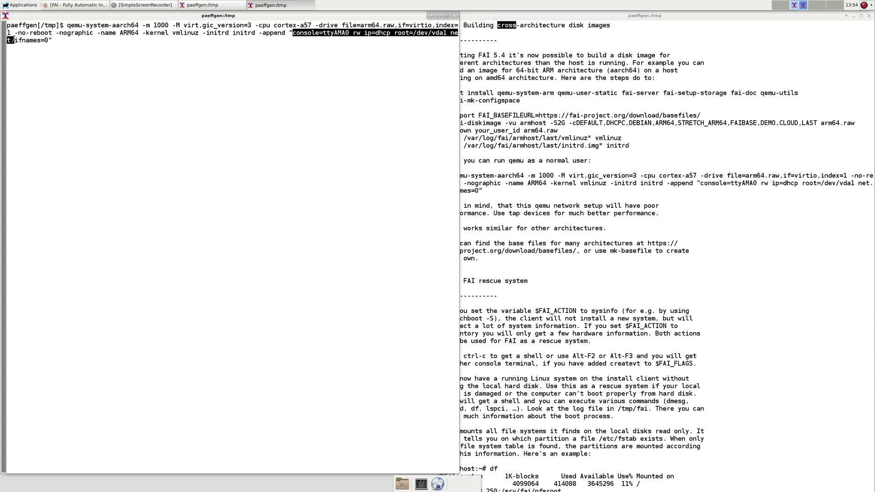
# Start the ARM64 VM and let it boot to the armhost Debian login prompt
pyautogui.press('Return')
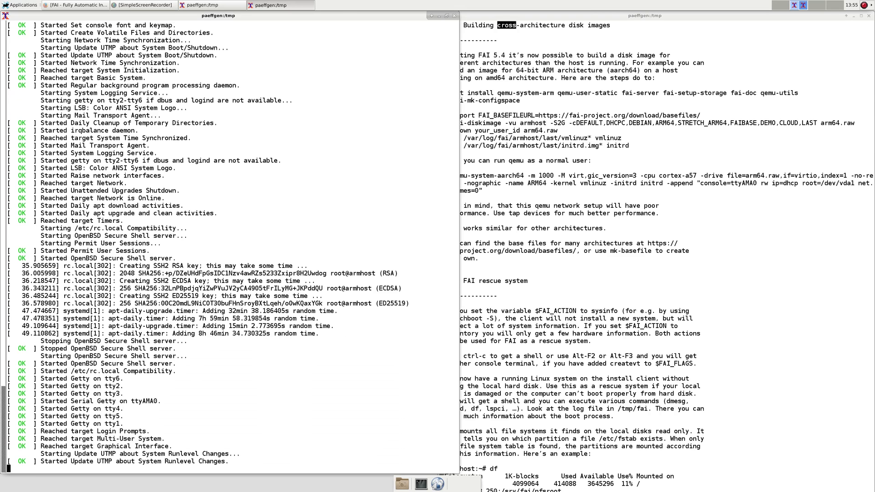
pyautogui.write('root')
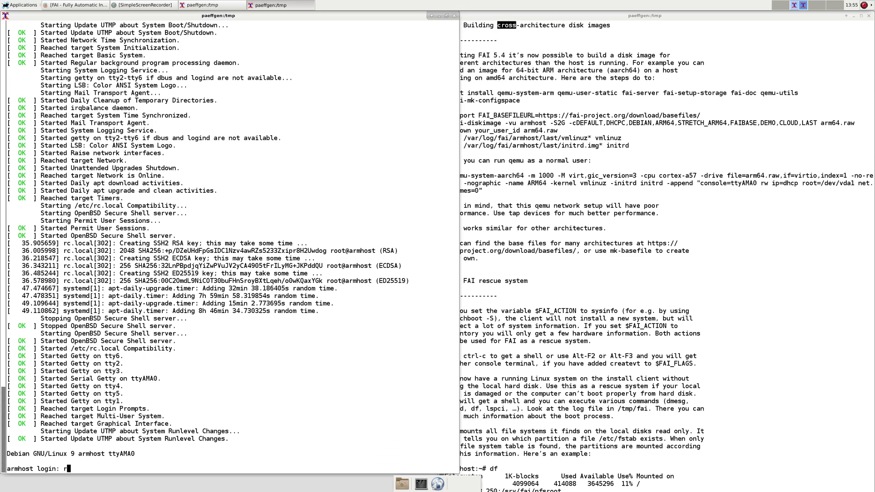
# Log in as root and run uname -a, highlighting kernel 4.9.0-3-arm64 and aarch64
pyautogui.press('Return')
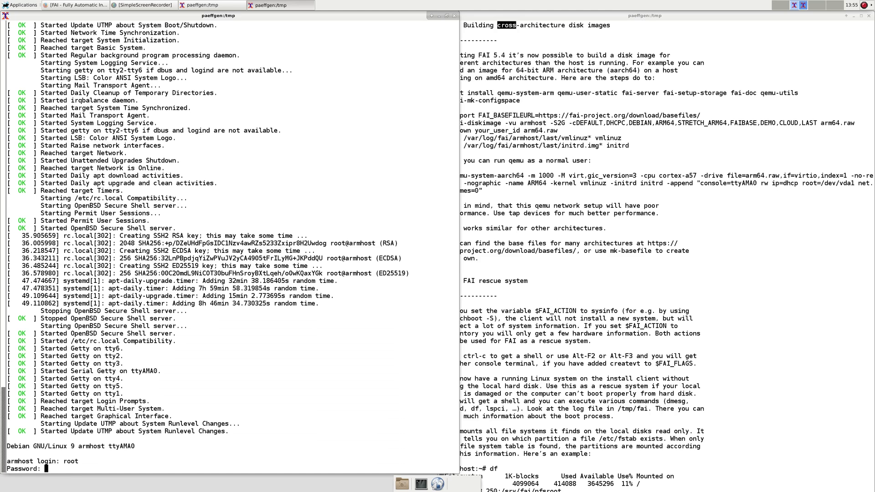
pyautogui.write('fai')
pyautogui.press('Return')
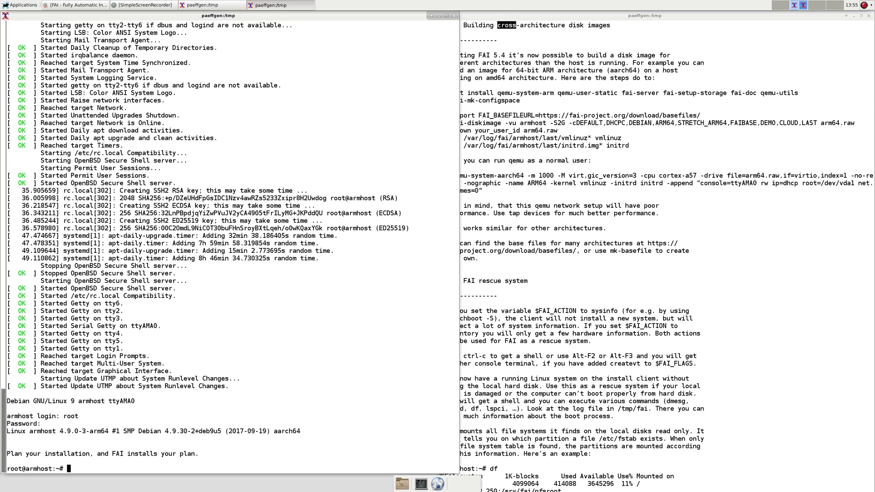
pyautogui.write('uname -a')
pyautogui.press('Return')
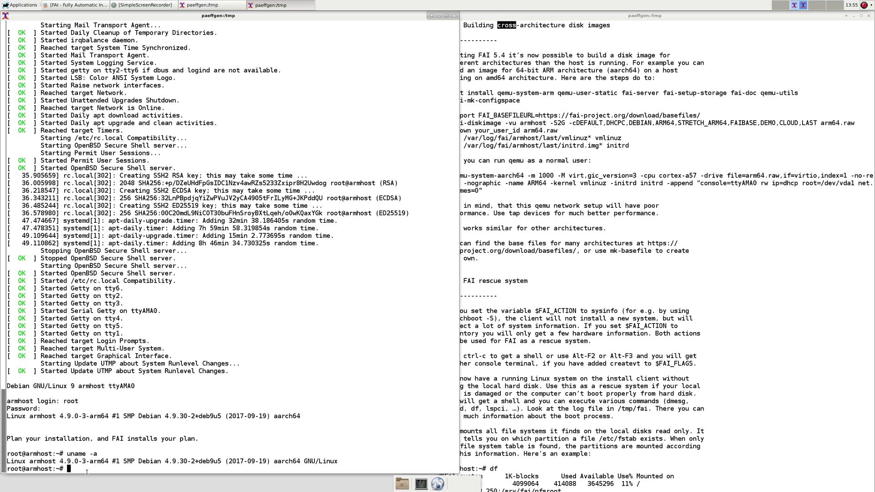
pyautogui.doubleClick(94, 461)
pyautogui.doubleClick(287, 461)
pyautogui.write('file /bi')
pyautogui.write('n/ip')
# Confirm /bin/ip is an ARM aarch64 binary with file, report disk usage with df -h, then exit
pyautogui.press('Return')
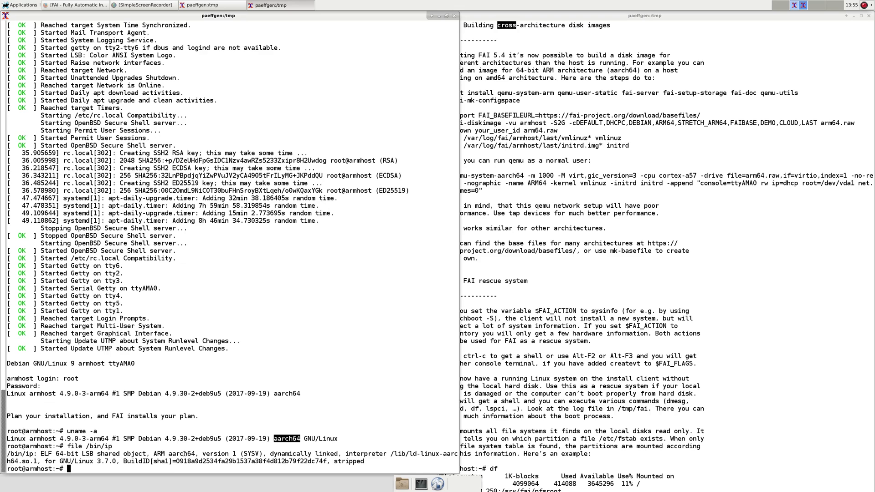
pyautogui.moveTo(153, 454); pyautogui.dragTo(198, 453)
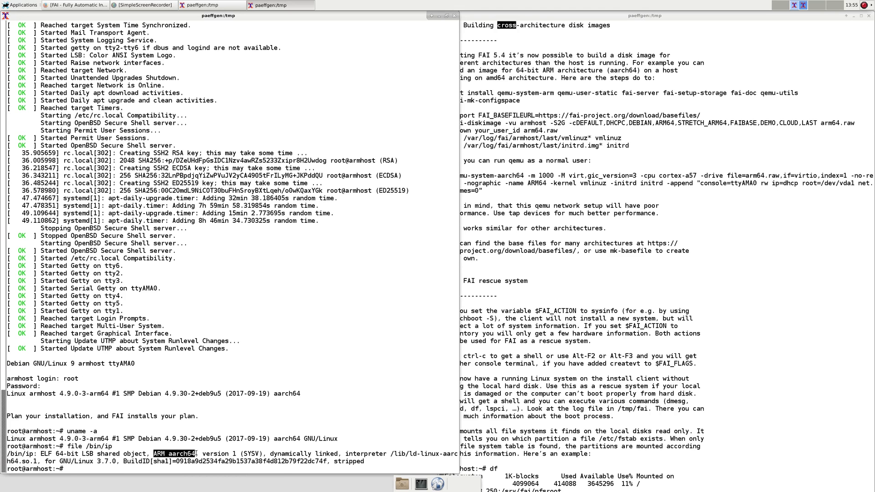
pyautogui.click(199, 443)
pyautogui.write('df -h')
pyautogui.press('Return')
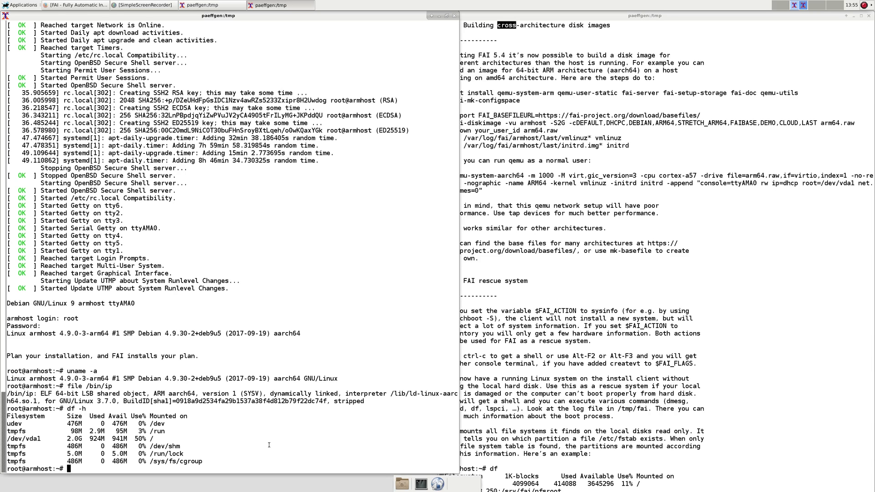
pyautogui.write('exit')
pyautogui.press('Return')
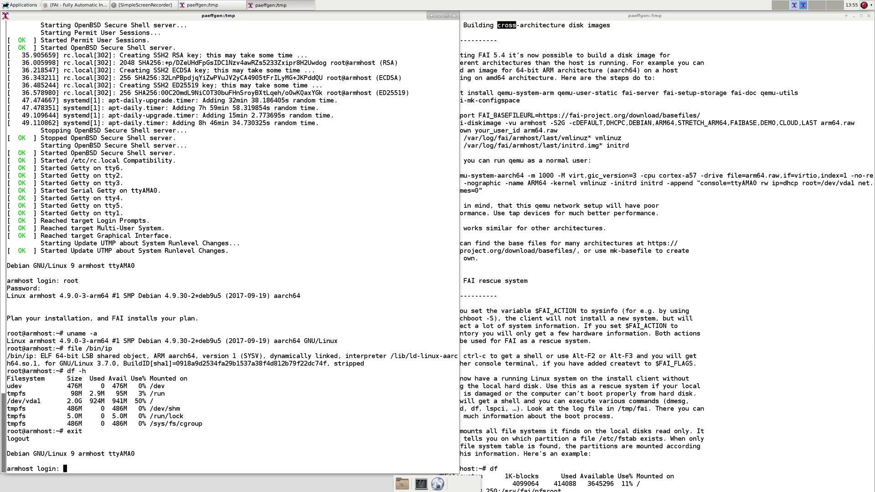
pyautogui.write('demo')
# Log in as demo, check its identity, then su to root with the root password
pyautogui.press('Return')
pyautogui.press('Return')
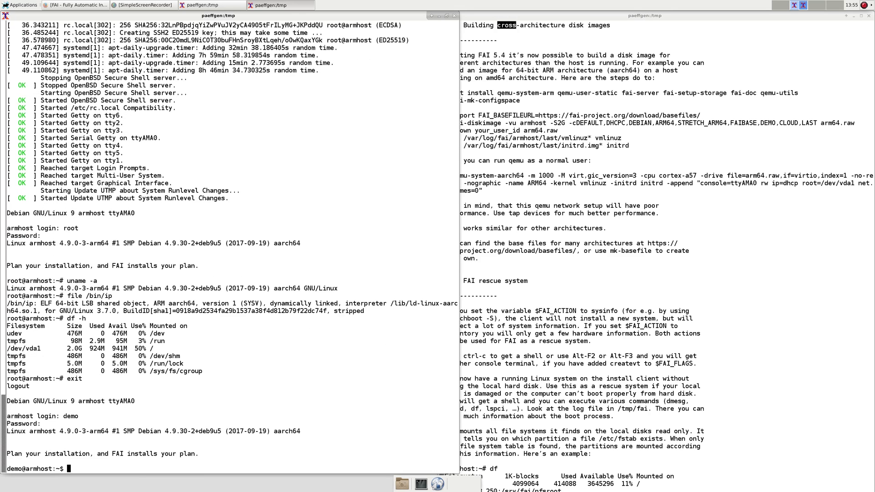
pyautogui.write('id')
pyautogui.press('Return')
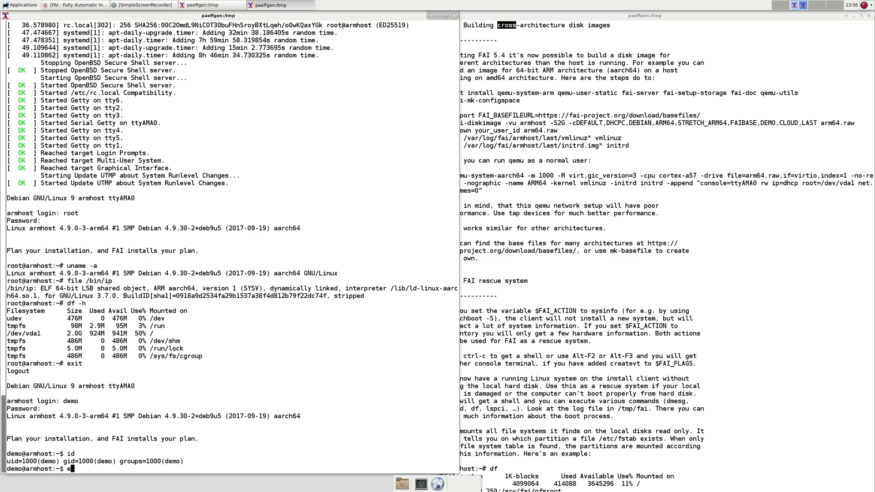
pyautogui.write('exit')
pyautogui.press('BackSpace')
pyautogui.press('BackSpace')
pyautogui.press('BackSpace')
pyautogui.press('BackSpace')
pyautogui.write('su')
pyautogui.press('Return')
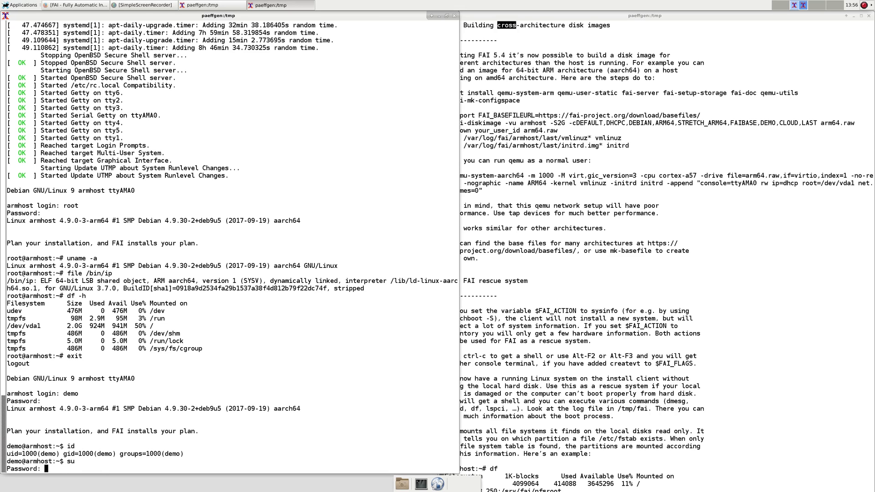
pyautogui.press('Return')
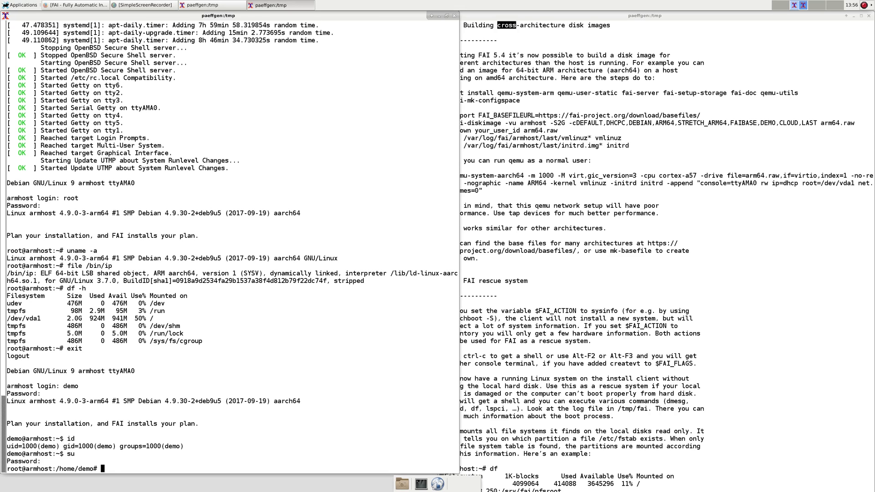
pyautogui.write('init 0')
# Shut down the ARM64 VM with init 0, then recall the qemu-system-aarch64 launch command
pyautogui.press('Return')
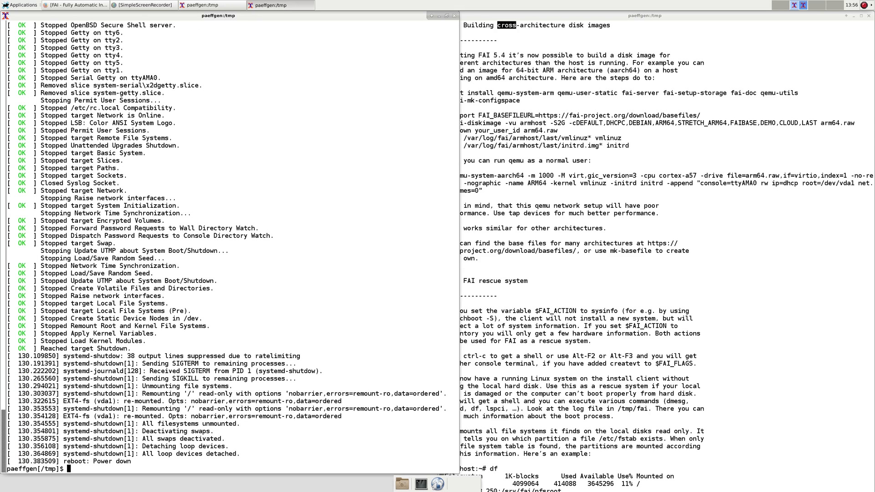
pyautogui.press('Up')
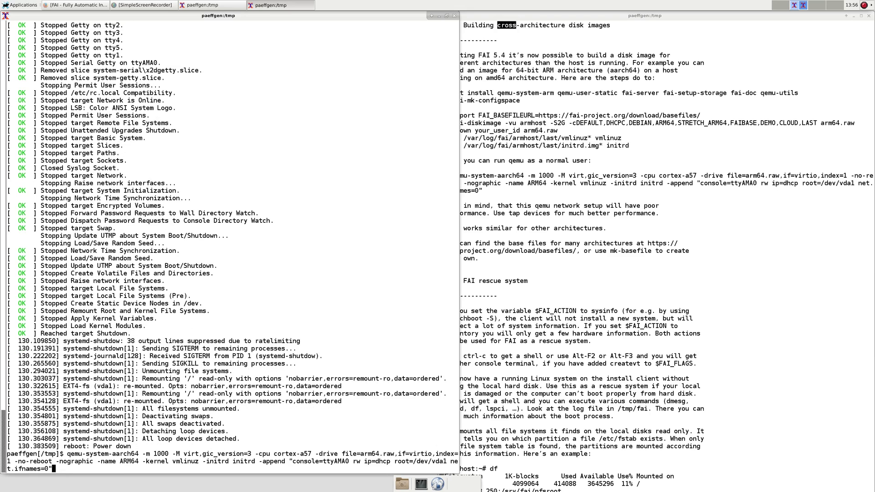